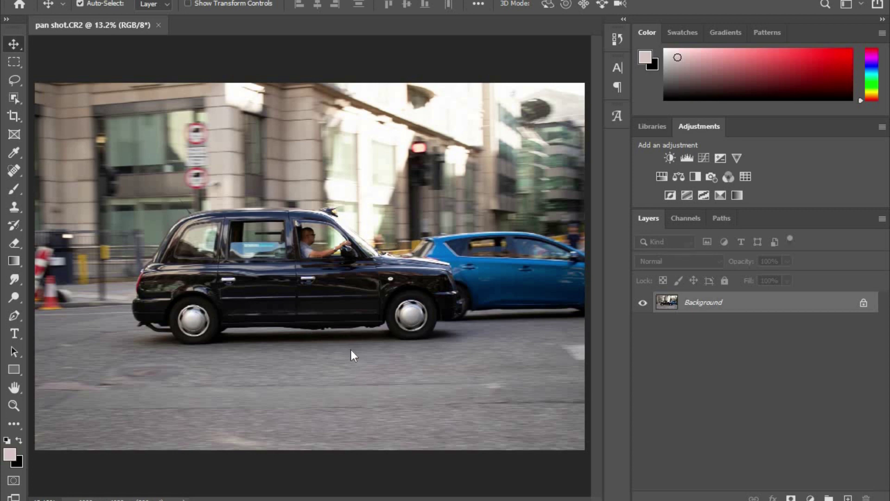
# Duplicate the Background layer, keeping the default name for the copy
pyautogui.rightClick(730, 307)
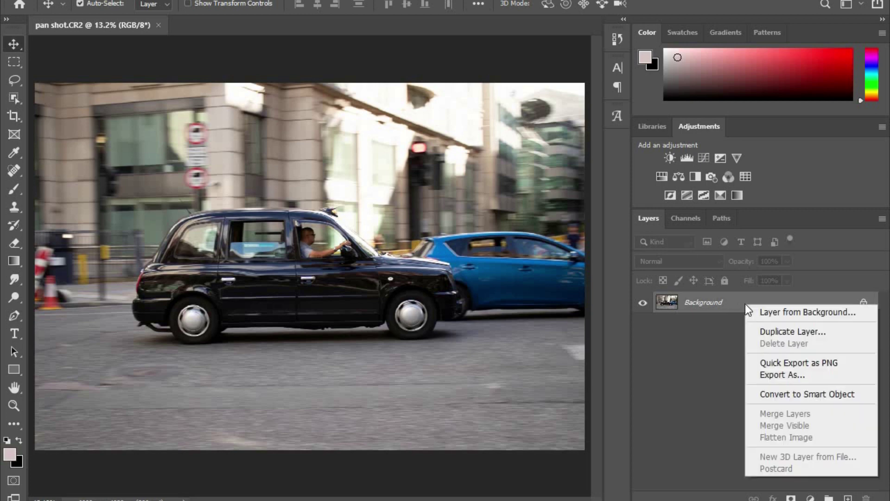
pyautogui.click(765, 332)
pyautogui.click(552, 118)
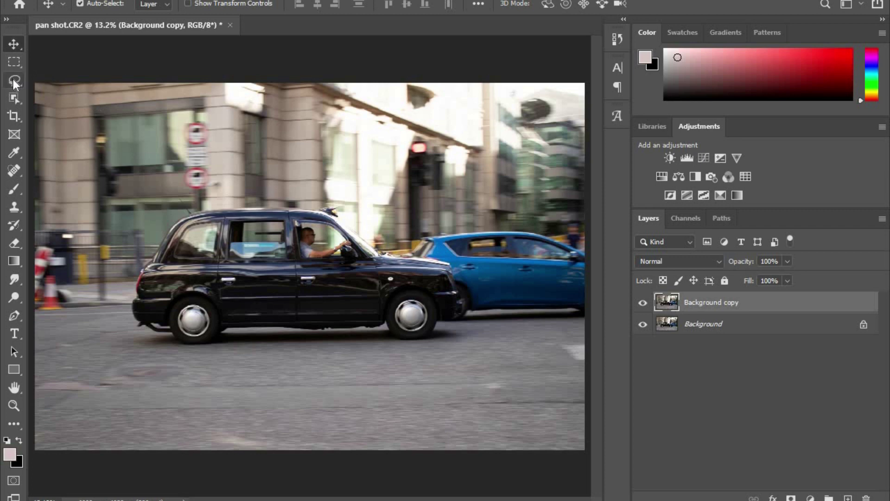
# Open the copied layer in Select and Mask and paint a rough Quick Selection over the black taxi
pyautogui.click(14, 82)
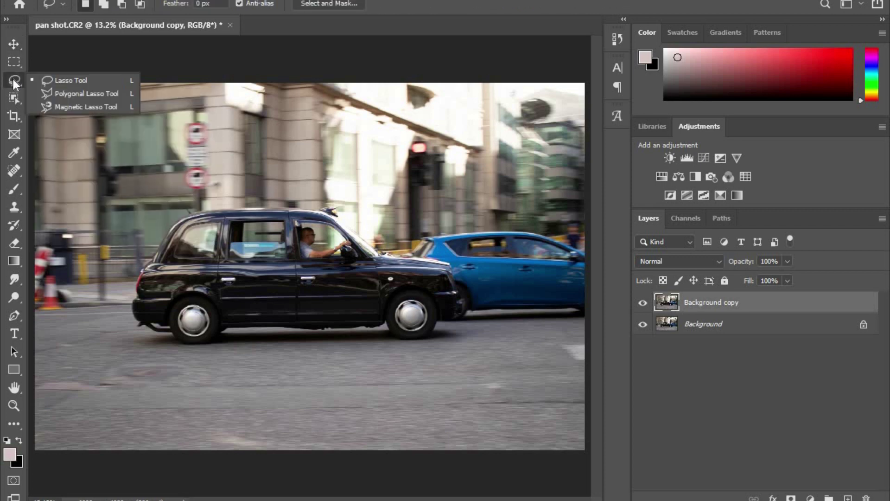
pyautogui.click(329, 8)
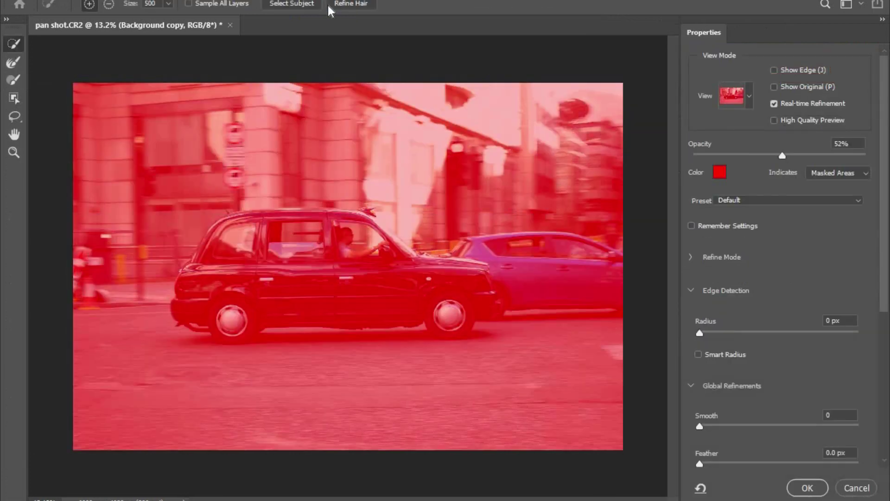
pyautogui.moveTo(433, 282)
pyautogui.mouseDown()
pyautogui.moveTo(446, 298)
pyautogui.moveTo(354, 276)
pyautogui.moveTo(225, 290)
pyautogui.moveTo(213, 252)
pyautogui.moveTo(322, 225)
pyautogui.moveTo(204, 251)
pyautogui.moveTo(345, 254)
pyautogui.moveTo(426, 271)
pyautogui.moveTo(439, 296)
pyautogui.moveTo(435, 305)
pyautogui.moveTo(378, 280)
pyautogui.moveTo(222, 289)
pyautogui.moveTo(297, 227)
pyautogui.moveTo(380, 260)
pyautogui.moveTo(364, 241)
pyautogui.moveTo(237, 243)
pyautogui.moveTo(342, 266)
pyautogui.mouseUp()
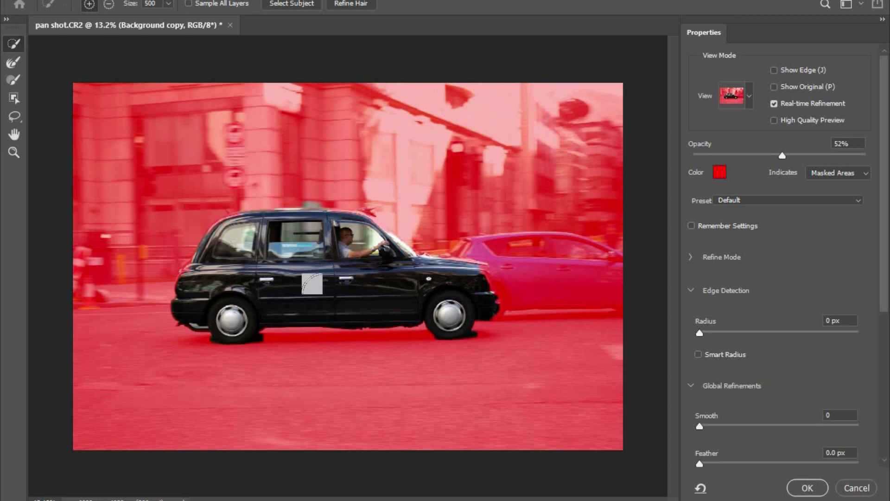
# Erase the selection spill on the road around the taxi's rear wheel using the Brush tool at size 200
pyautogui.hotkey('ctrl', '+')
pyautogui.hotkey('ctrl', '+')
pyautogui.hotkey('ctrl', '+')
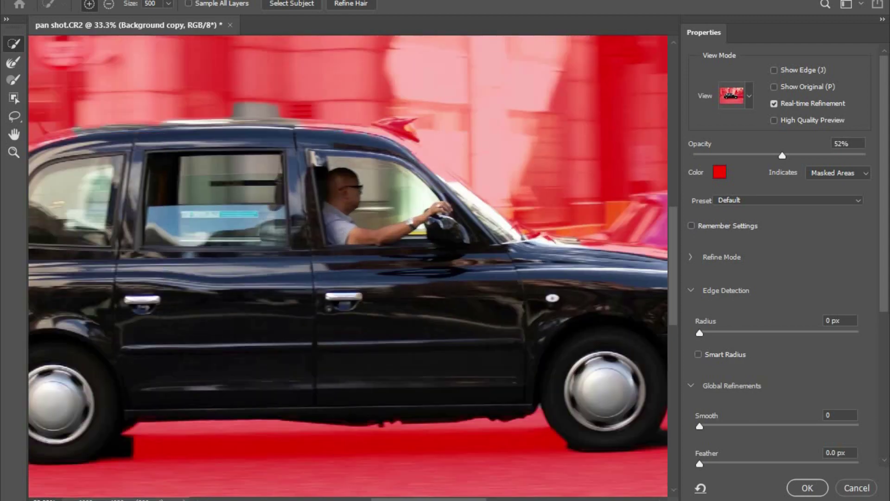
pyautogui.moveTo(674, 280); pyautogui.dragTo(441, 357)
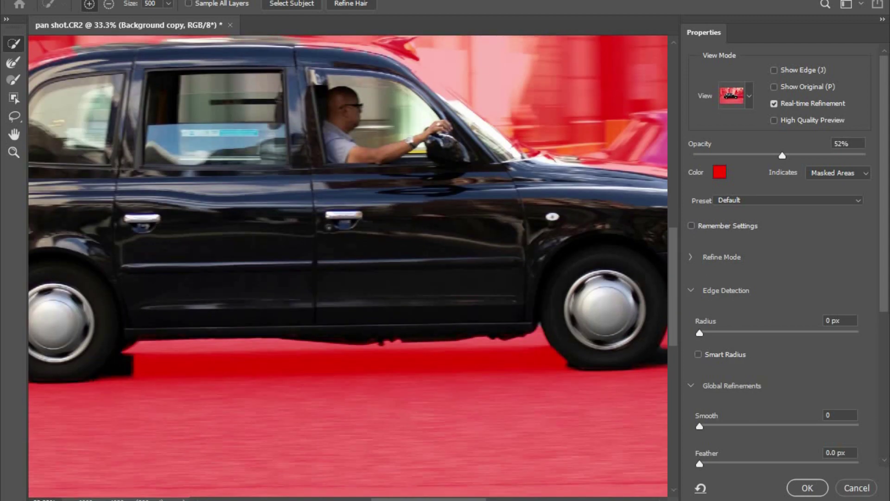
pyautogui.press('b')
pyautogui.press('[')
pyautogui.press('[')
pyautogui.press('[')
pyautogui.press('[')
pyautogui.press('[')
pyautogui.press('[')
pyautogui.press('[')
pyautogui.press('[')
pyautogui.press('[')
pyautogui.press('[')
pyautogui.press('[')
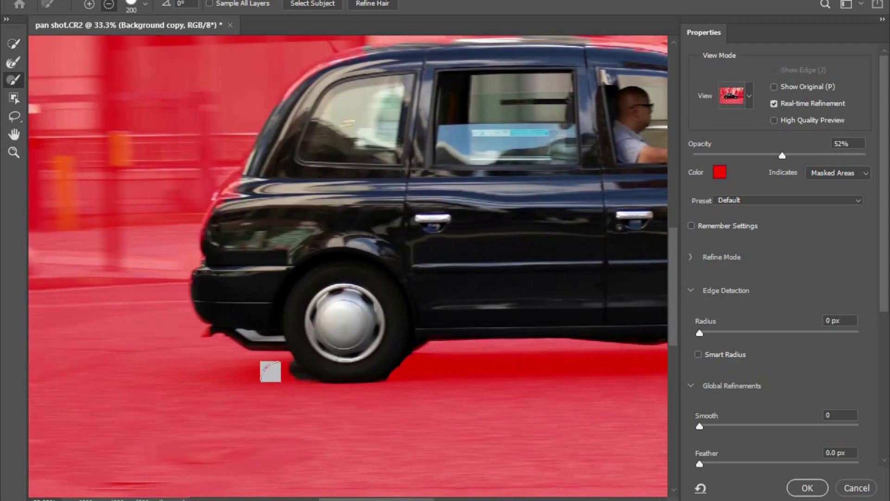
# Paint the exhaust pipe, rear bumper and rear body edge of the taxi into the selection with a size 30 brush
pyautogui.hotkey('ctrl', '+')
pyautogui.hotkey('ctrl', '+')
pyautogui.moveTo(152, 402)
pyautogui.mouseDown()
pyautogui.moveTo(224, 407)
pyautogui.moveTo(171, 426)
pyautogui.moveTo(109, 396)
pyautogui.moveTo(67, 399)
pyautogui.mouseUp()
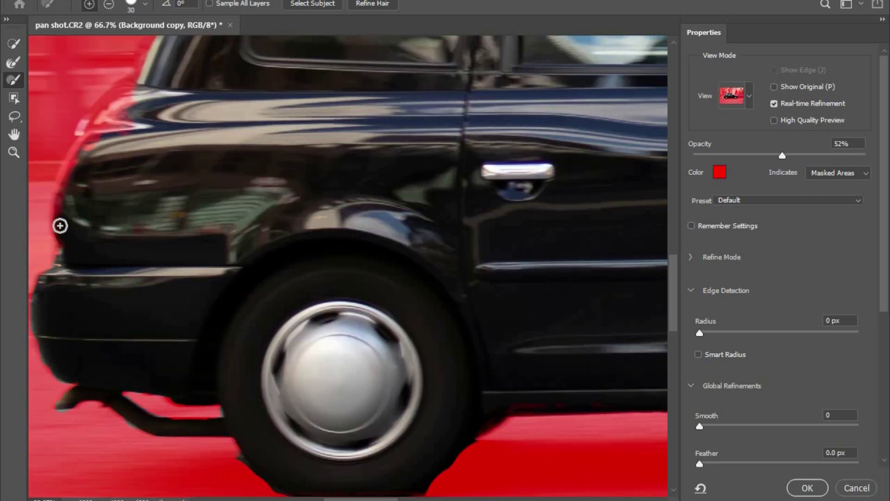
pyautogui.scroll(5, 146, 302)
pyautogui.moveTo(146, 302)
pyautogui.mouseDown()
pyautogui.moveTo(342, 76)
pyautogui.moveTo(371, 67)
pyautogui.mouseUp()
pyautogui.hscroll(7, 402, 75)
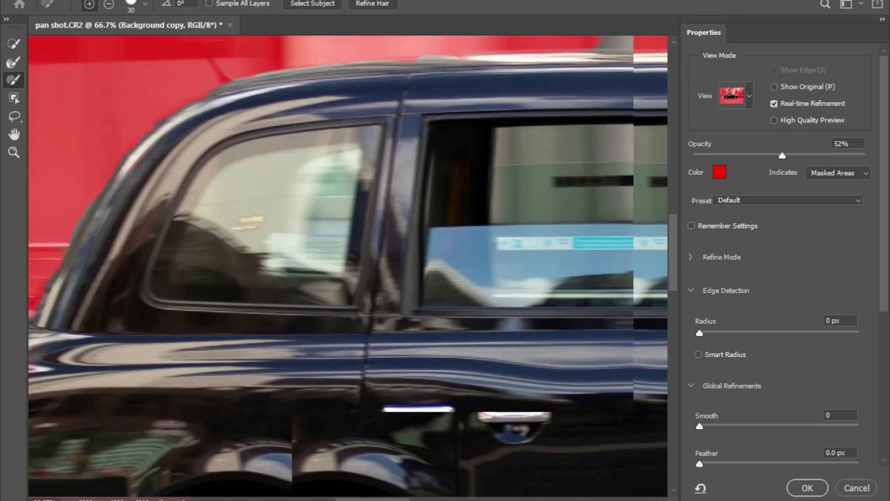
# Add the taxi's roof edge, roof light and windscreen edge to the selection, trimming the overspill near the roof light with a size 45 brush
pyautogui.scroll(2, 258, 92)
pyautogui.press(']')
pyautogui.press(']')
pyautogui.press(']')
pyautogui.press(']')
pyautogui.hscroll(6, 162, 150)
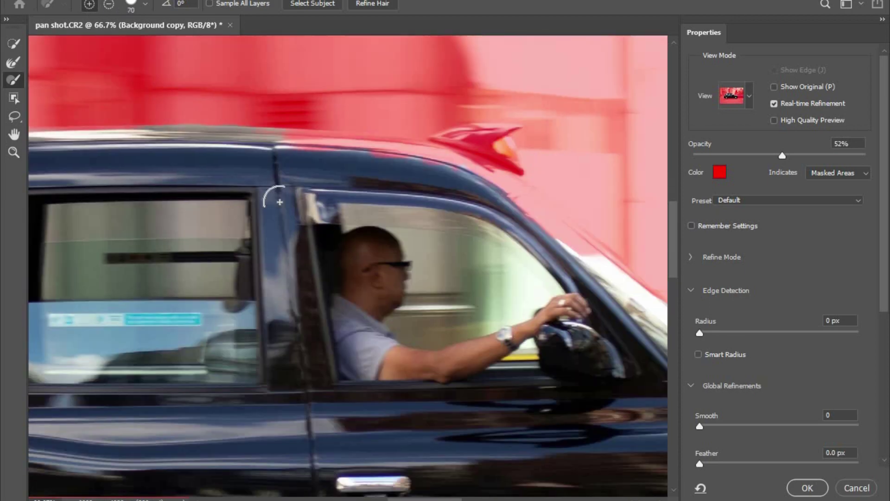
pyautogui.press('[')
pyautogui.press('[')
pyautogui.press('[')
pyautogui.press(']')
pyautogui.press(']')
pyautogui.press(']')
pyautogui.press(']')
pyautogui.press(']')
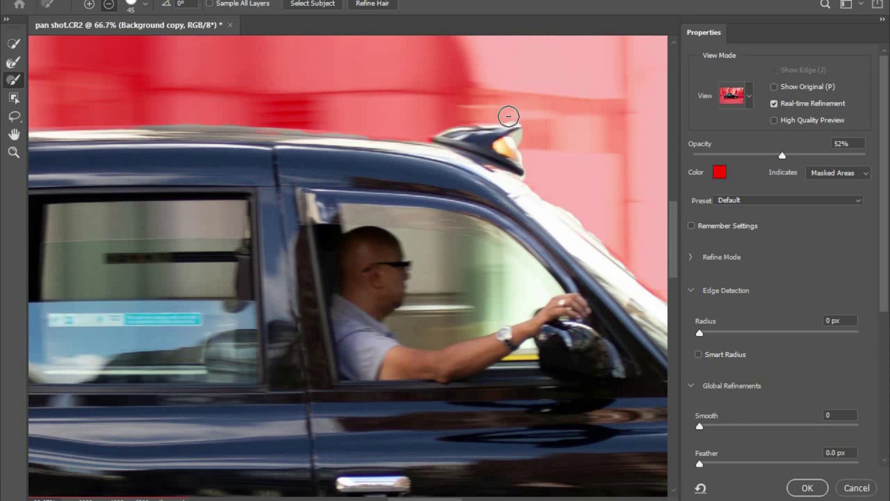
# Paint the windscreen base, bonnet and front bumper of the taxi into the selection with a size 90 brush
pyautogui.hscroll(5, 508, 113)
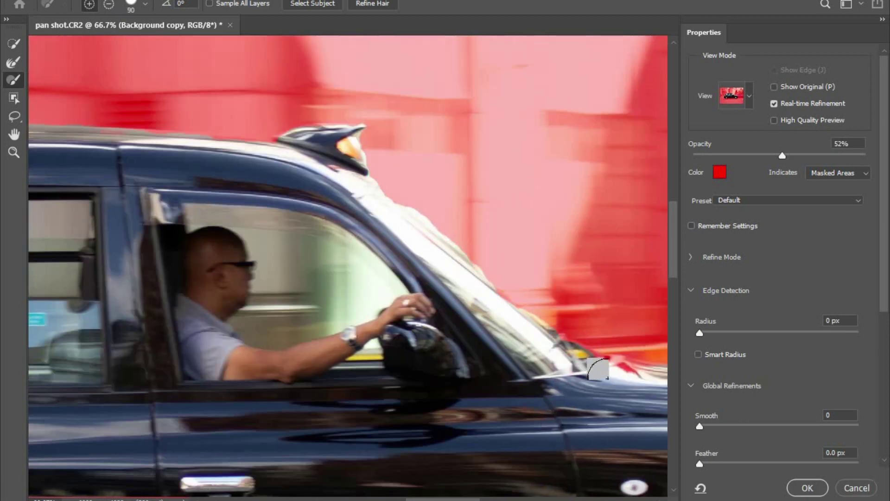
pyautogui.hscroll(10, 356, 375)
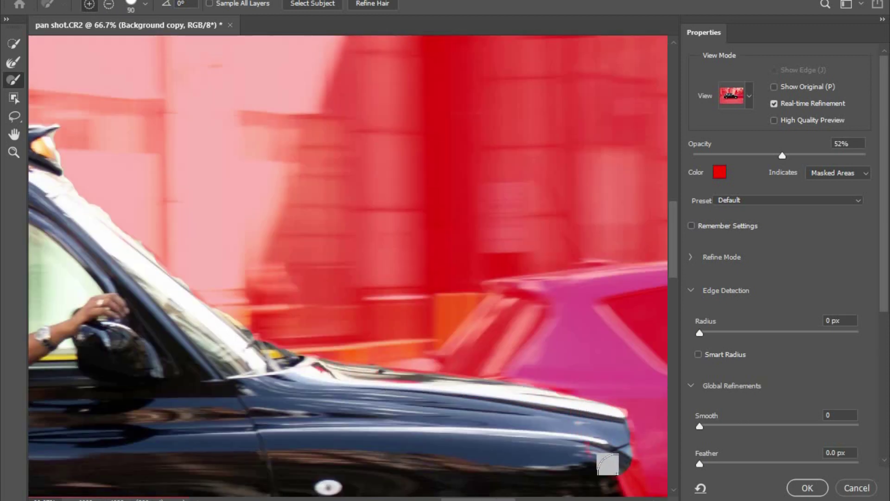
pyautogui.scroll(-6, 602, 459)
pyautogui.hscroll(6, 408, 453)
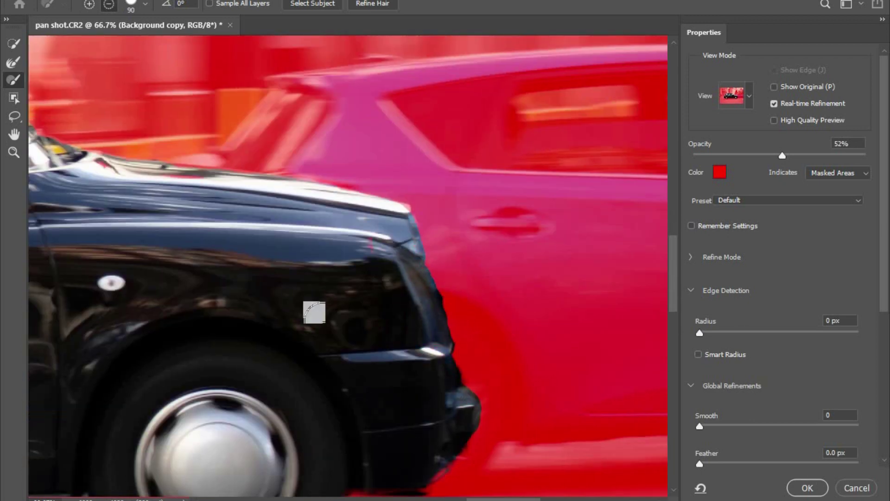
pyautogui.hotkey('ctrl', '0')
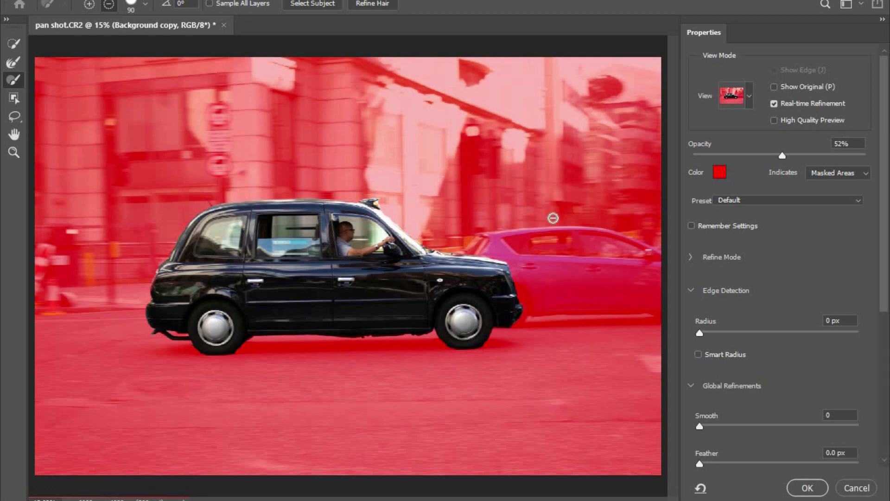
# Set the mask overlay opacity to 57% and subtract the see-through glass of the driver's and middle windows using Quick Selection at size 90
pyautogui.moveTo(784, 155)
pyautogui.mouseDown()
pyautogui.moveTo(859, 157)
pyautogui.moveTo(792, 155)
pyautogui.mouseUp()
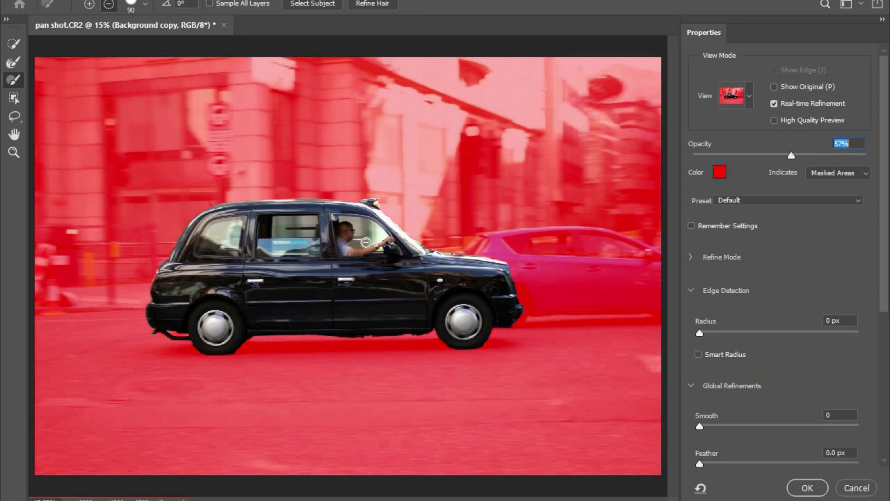
pyautogui.hotkey('ctrl', '+')
pyautogui.hotkey('ctrl', '+')
pyautogui.hotkey('ctrl', '+')
pyautogui.hotkey('ctrl', '+')
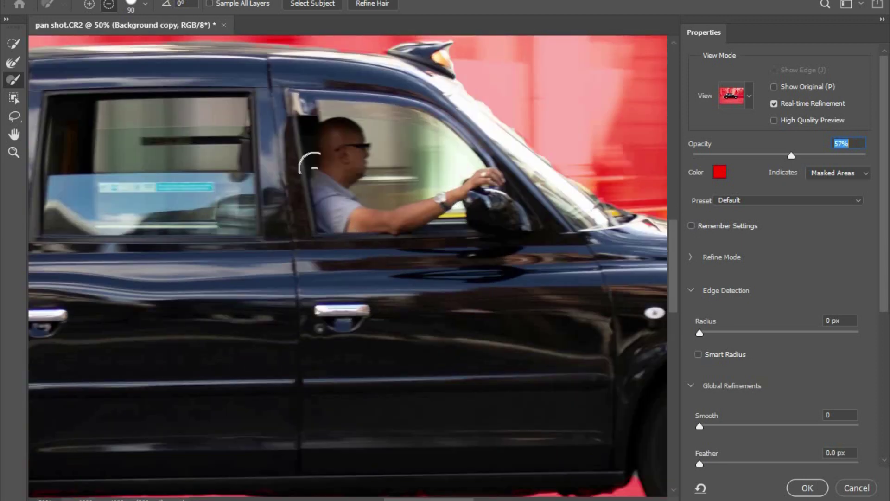
pyautogui.click(14, 44)
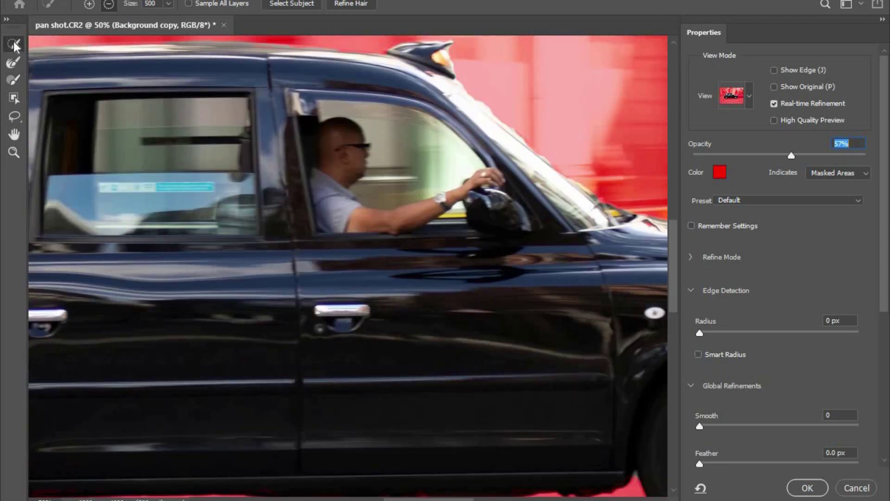
pyautogui.press('[')
pyautogui.press('[')
pyautogui.press('[')
pyautogui.press('[')
pyautogui.press('[')
pyautogui.press('[')
pyautogui.press('[')
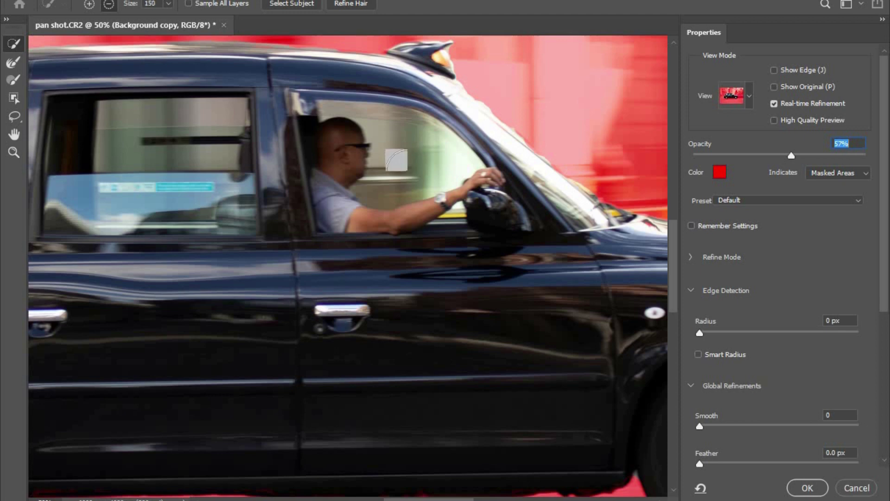
pyautogui.moveTo(445, 162)
pyautogui.mouseDown()
pyautogui.moveTo(436, 173)
pyautogui.moveTo(388, 174)
pyautogui.mouseUp()
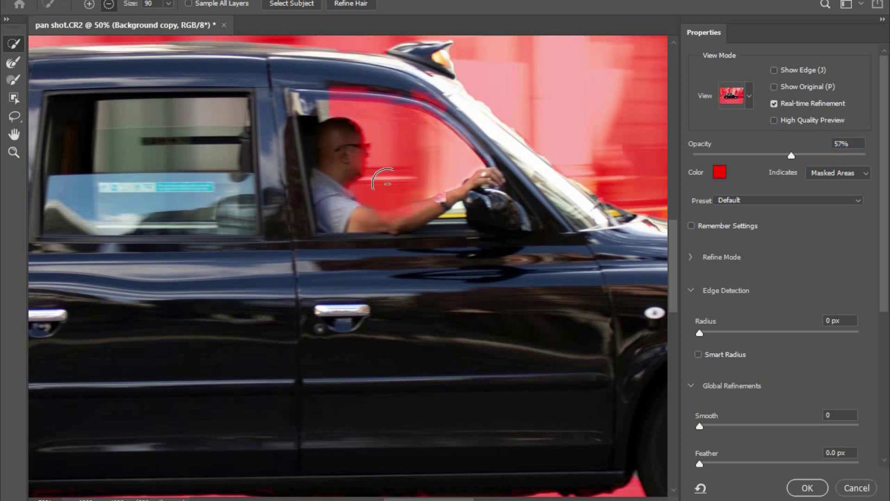
pyautogui.moveTo(234, 110); pyautogui.dragTo(122, 114)
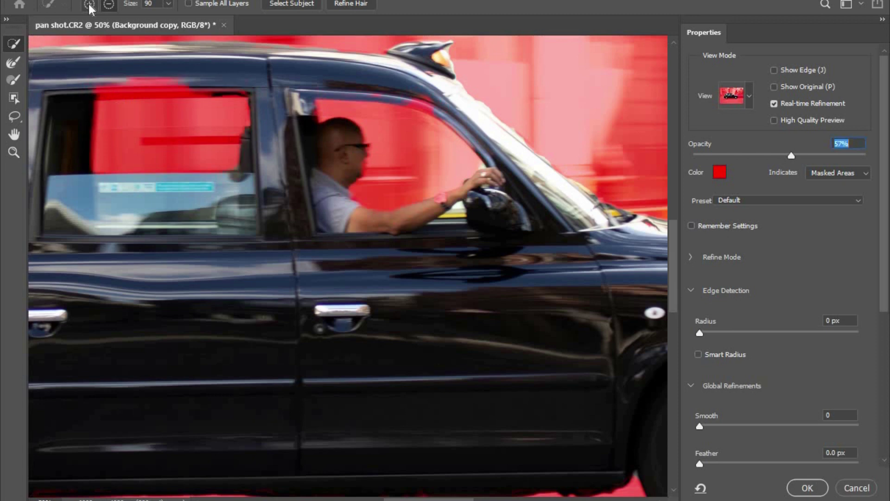
# Restore the frames above the driver's and middle windows, and the lower glass of the middle window, using the size 90 Brush tool
pyautogui.click(13, 79)
pyautogui.keyDown('alt'); pyautogui.click(416, 88); pyautogui.keyUp('alt')
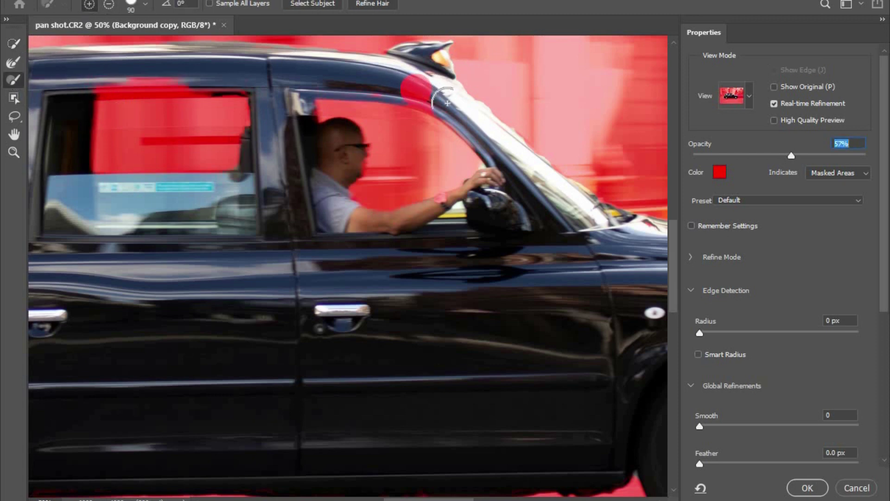
pyautogui.click(412, 88)
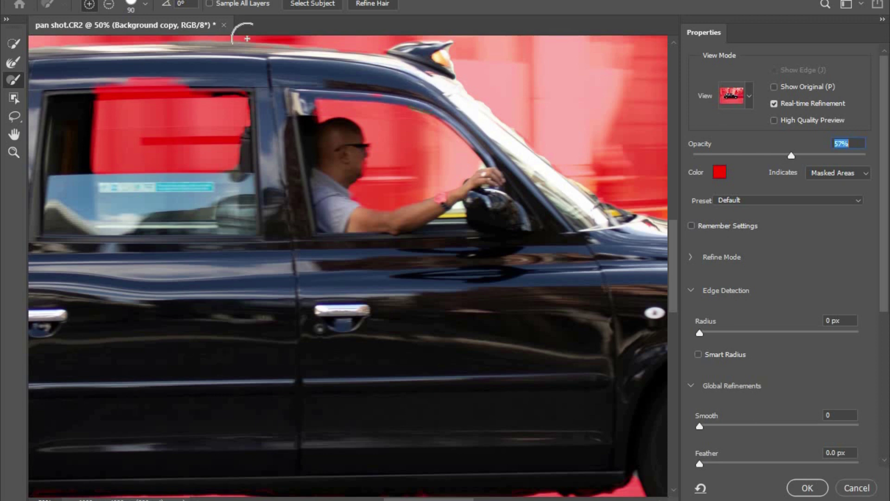
pyautogui.moveTo(240, 78)
pyautogui.mouseDown()
pyautogui.moveTo(102, 83)
pyautogui.moveTo(208, 75)
pyautogui.moveTo(235, 89)
pyautogui.mouseUp()
pyautogui.moveTo(230, 144)
pyautogui.mouseDown()
pyautogui.moveTo(121, 143)
pyautogui.moveTo(95, 157)
pyautogui.moveTo(223, 159)
pyautogui.mouseUp()
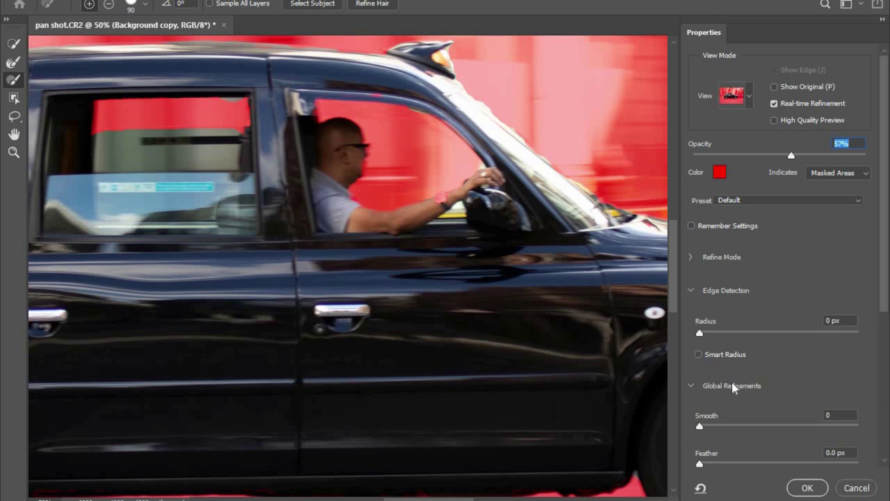
# Output the refined taxi selection to a New Layer and apply it
pyautogui.hotkey('ctrl', '0')
pyautogui.scroll(-5, 883, 343)
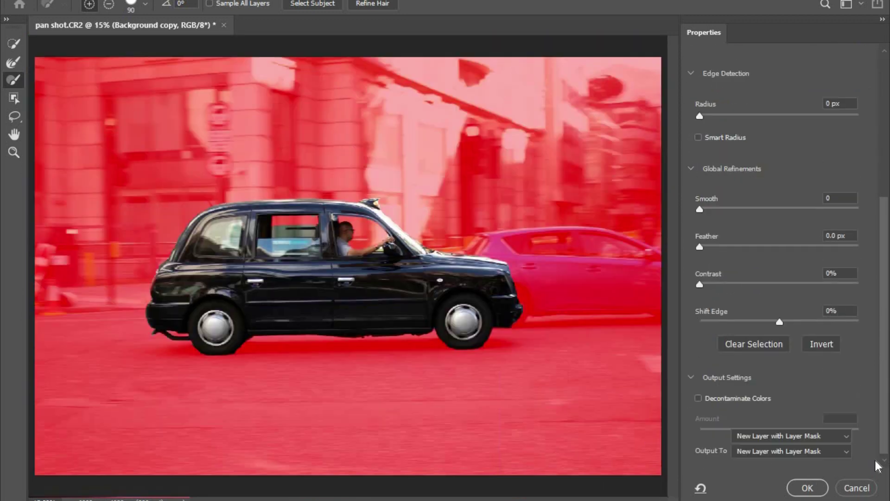
pyautogui.click(837, 432)
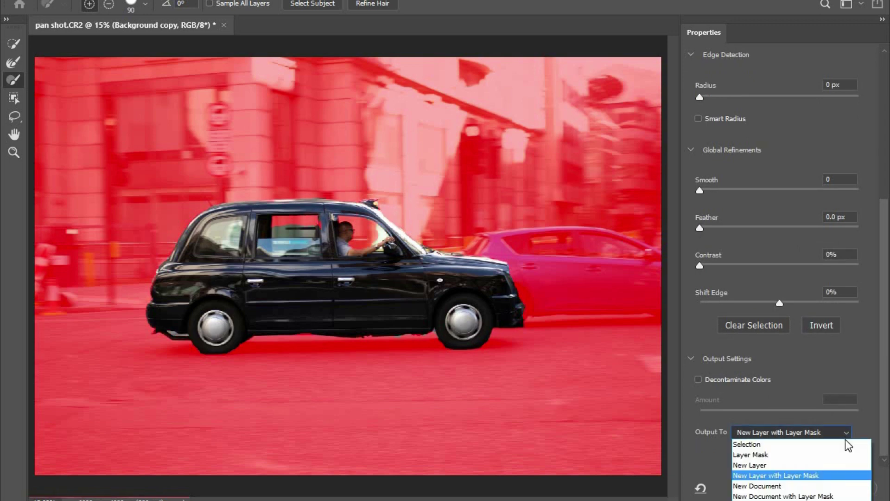
pyautogui.click(845, 465)
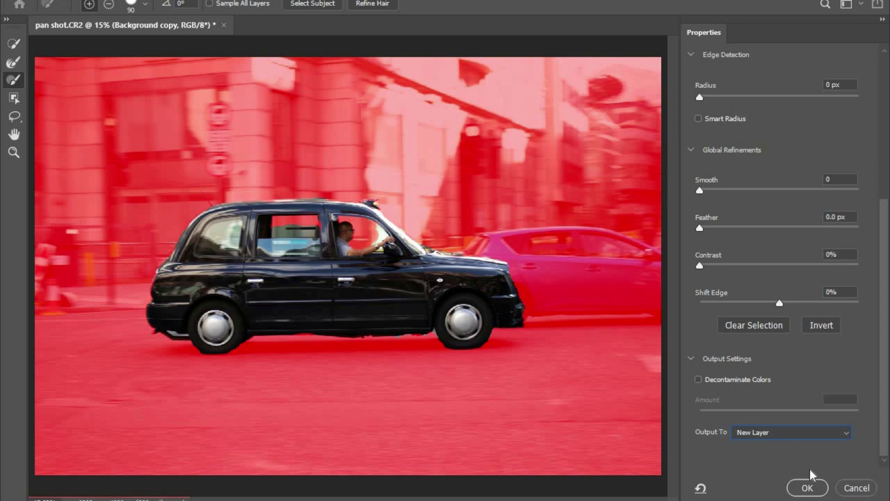
pyautogui.click(808, 487)
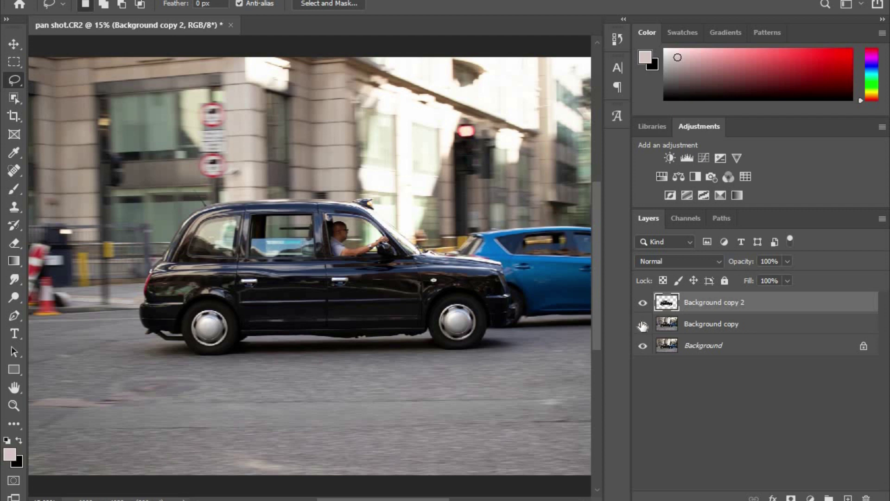
# Examine the taxi cutout on transparency by temporarily hiding the two layers beneath it
pyautogui.click(642, 347)
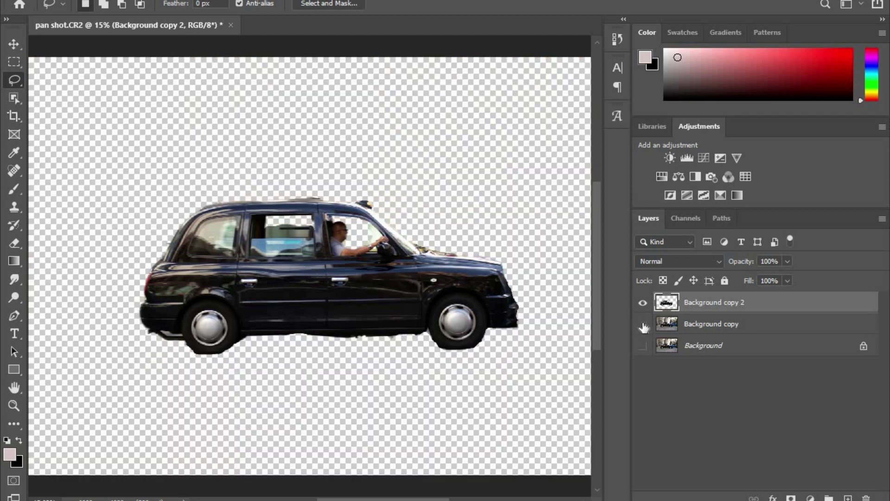
pyautogui.click(643, 346)
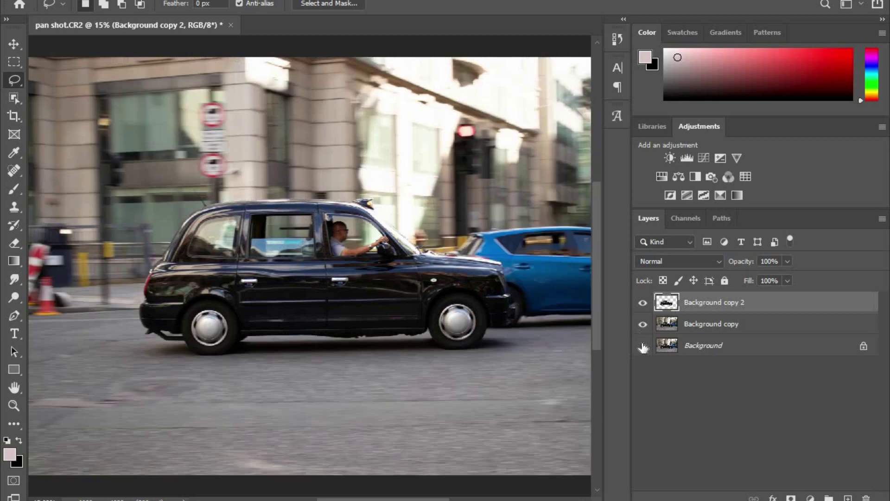
# Hide the taxi cutout layer and select the taxi on Background copy using the Quick Selection tool at size 150
pyautogui.click(643, 304)
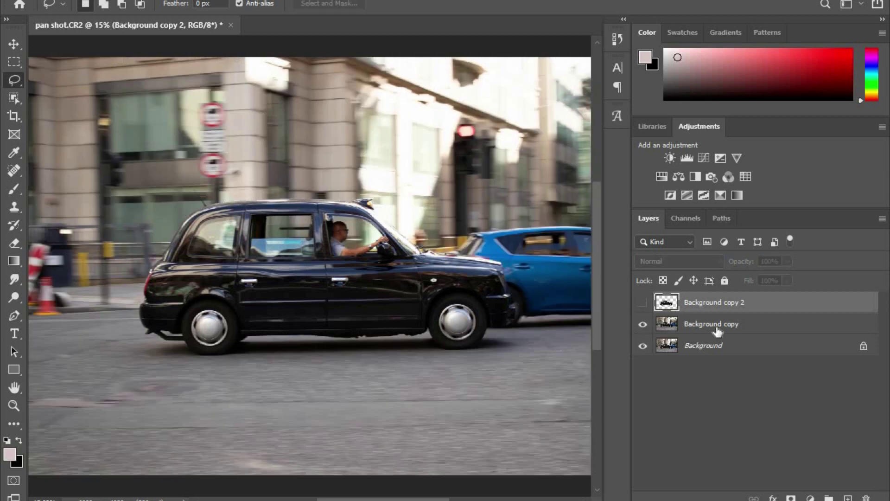
pyautogui.click(715, 330)
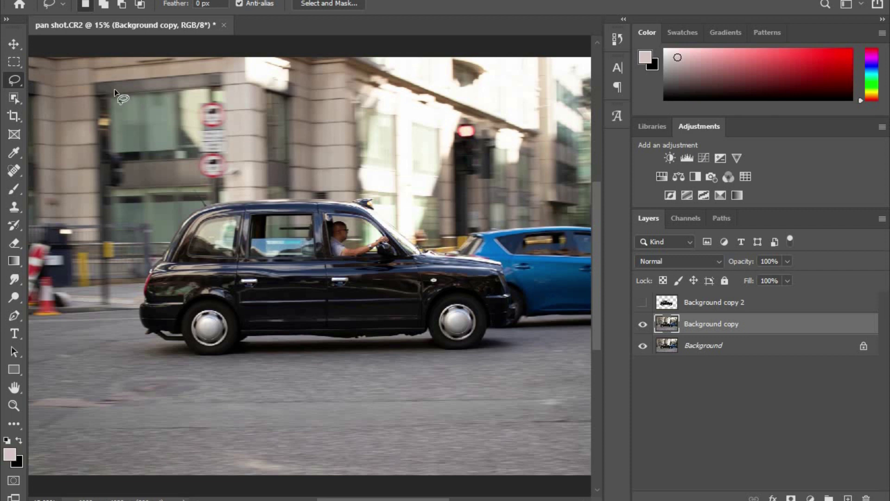
pyautogui.click(15, 99)
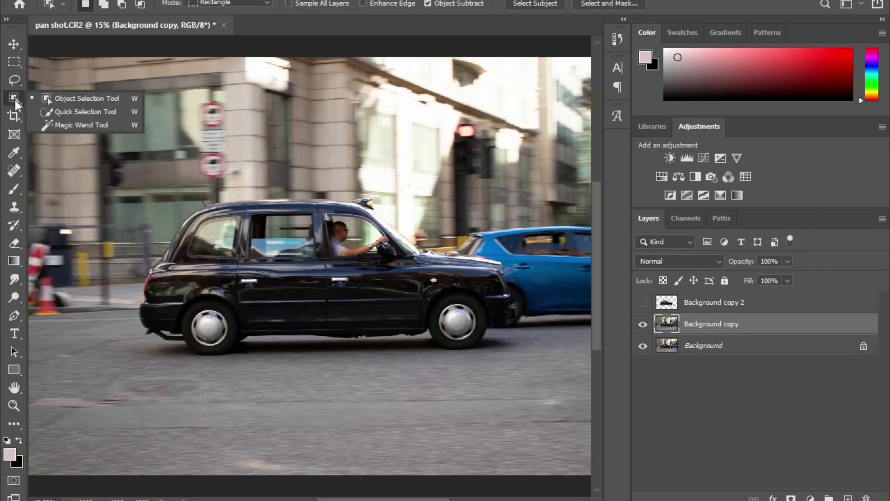
pyautogui.click(60, 109)
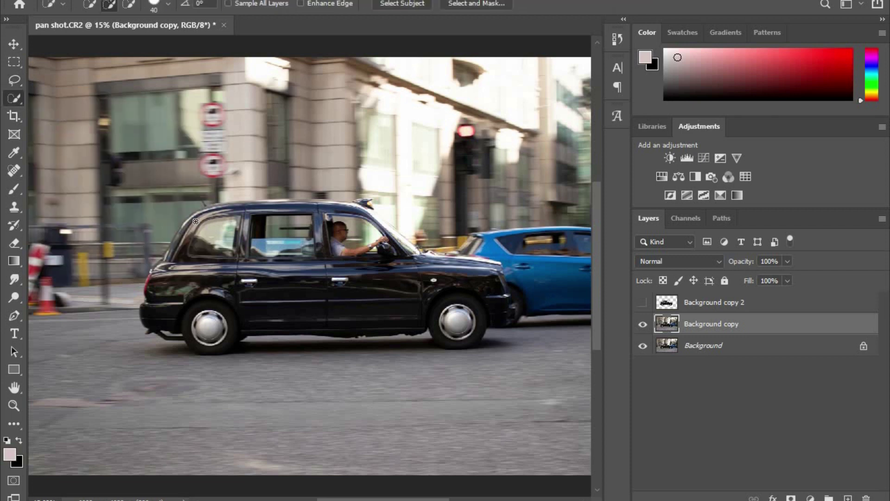
pyautogui.moveTo(195, 221)
pyautogui.mouseDown()
pyautogui.moveTo(166, 292)
pyautogui.moveTo(194, 324)
pyautogui.moveTo(436, 304)
pyautogui.moveTo(456, 327)
pyautogui.moveTo(448, 336)
pyautogui.moveTo(461, 268)
pyautogui.moveTo(398, 254)
pyautogui.moveTo(345, 221)
pyautogui.moveTo(290, 217)
pyautogui.moveTo(257, 243)
pyautogui.moveTo(359, 235)
pyautogui.moveTo(368, 200)
pyautogui.moveTo(260, 206)
pyautogui.mouseUp()
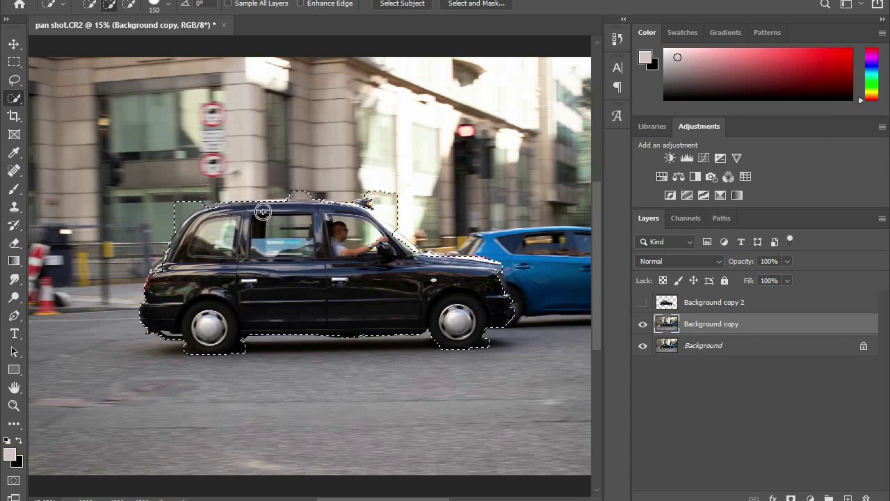
# Subtract the stray background areas above the taxi's roof and windscreen from the selection, and add back the missing windscreen edge
pyautogui.click(130, 8)
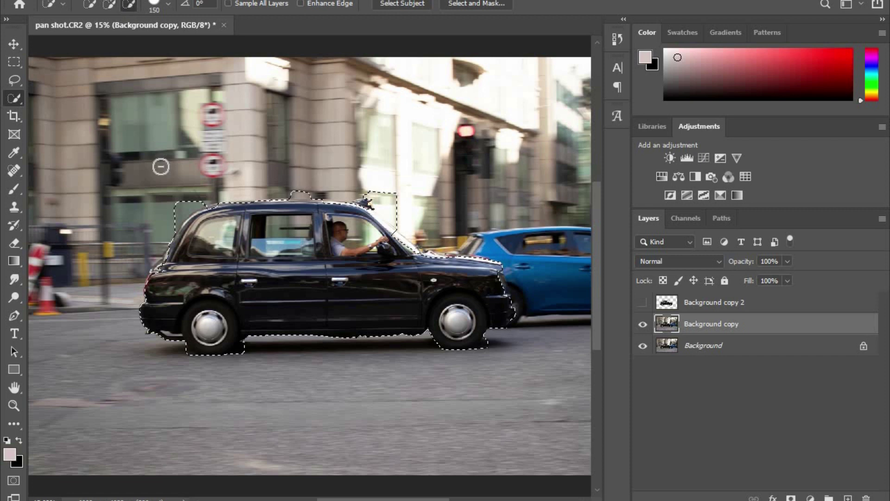
pyautogui.moveTo(175, 213); pyautogui.dragTo(189, 206)
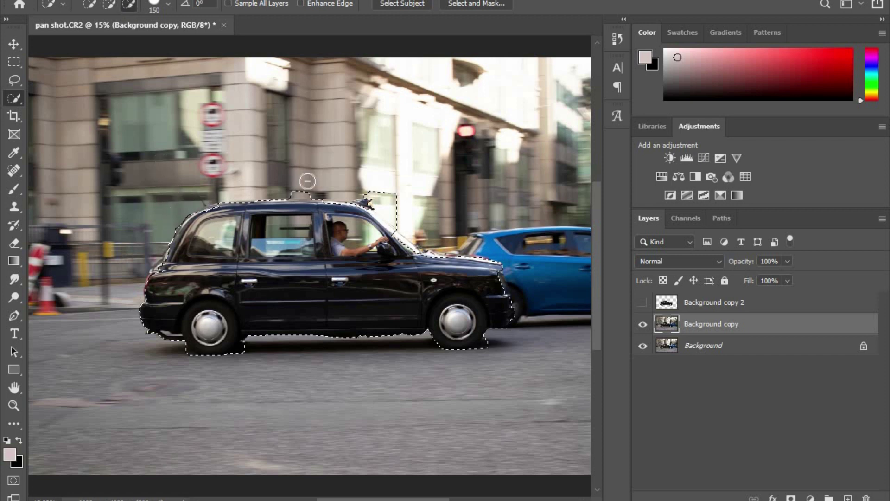
pyautogui.moveTo(305, 187)
pyautogui.mouseDown()
pyautogui.moveTo(296, 192)
pyautogui.moveTo(309, 191)
pyautogui.mouseUp()
pyautogui.moveTo(396, 194); pyautogui.dragTo(394, 211)
pyautogui.click(110, 4)
pyautogui.moveTo(385, 252)
pyautogui.mouseDown()
pyautogui.moveTo(392, 238)
pyautogui.moveTo(400, 248)
pyautogui.mouseUp()
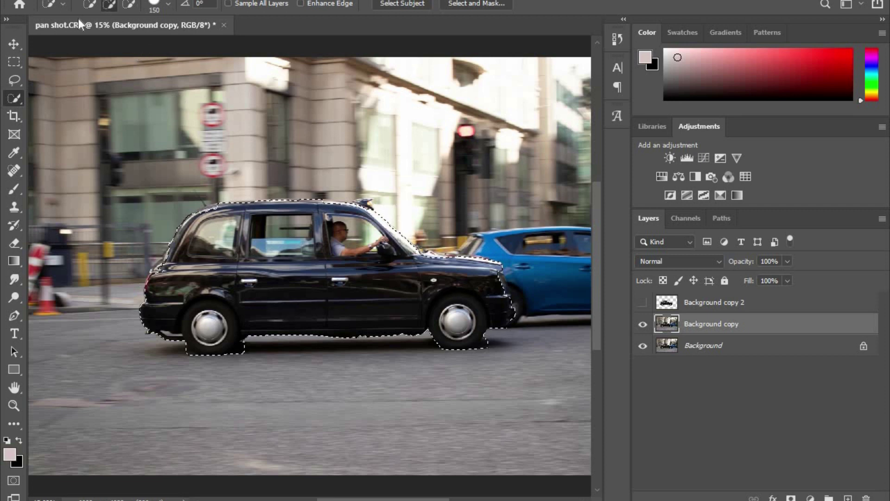
# Start a Content-Aware Fill of the taxi selection and exclude the blue car from the sampling area with the size 490 brush
pyautogui.hotkey('alt', 'e')
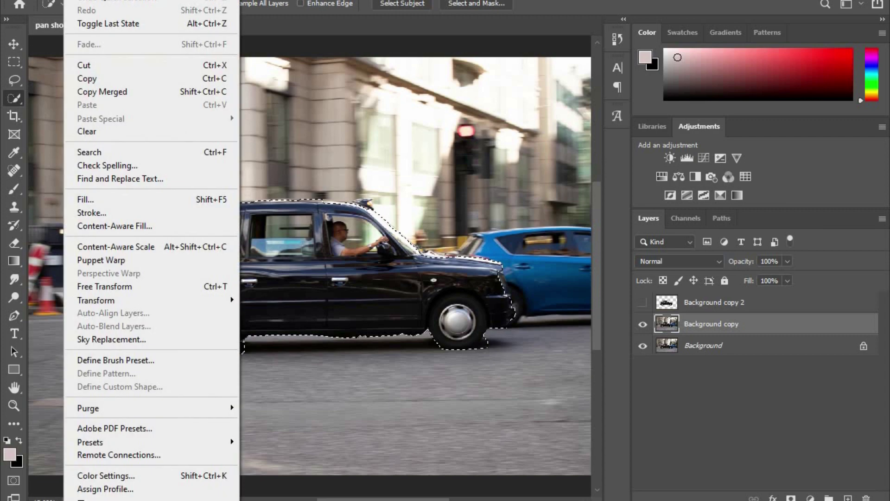
pyautogui.click(122, 226)
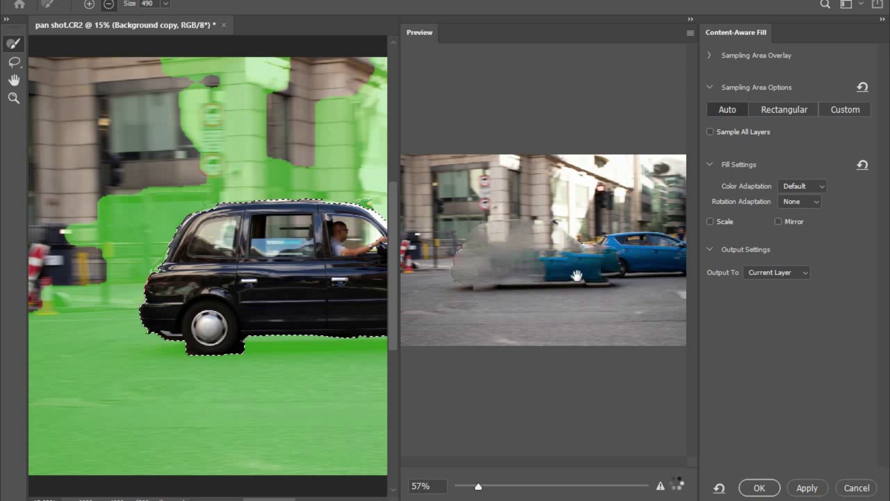
pyautogui.moveTo(285, 498); pyautogui.dragTo(332, 498)
pyautogui.hscroll(-1, 304, 470)
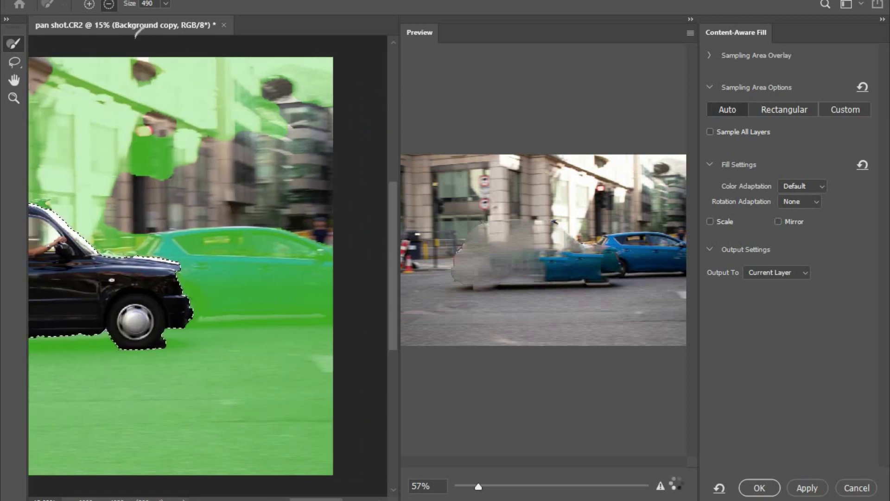
pyautogui.moveTo(311, 246)
pyautogui.mouseDown()
pyautogui.moveTo(308, 302)
pyautogui.moveTo(225, 293)
pyautogui.moveTo(204, 300)
pyautogui.moveTo(158, 246)
pyautogui.moveTo(274, 243)
pyautogui.moveTo(236, 266)
pyautogui.moveTo(194, 225)
pyautogui.mouseUp()
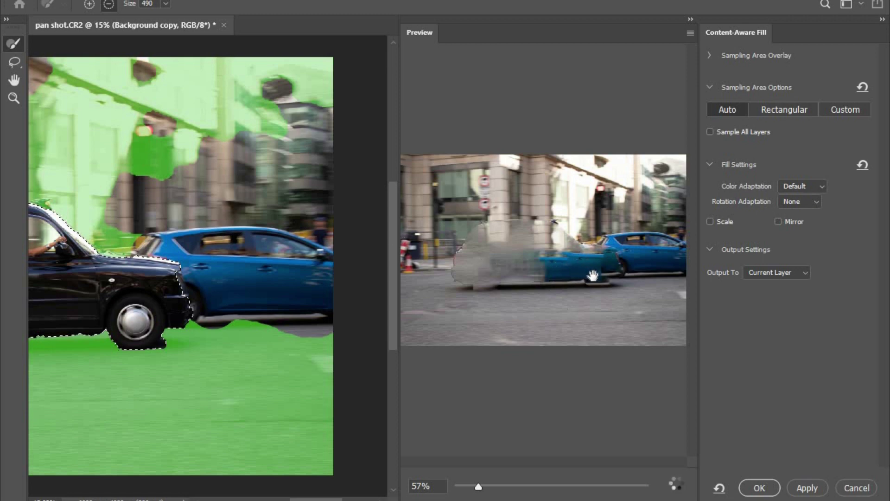
# Output the Content-Aware Fill to the Current Layer, apply it and deselect the taxi area
pyautogui.click(804, 277)
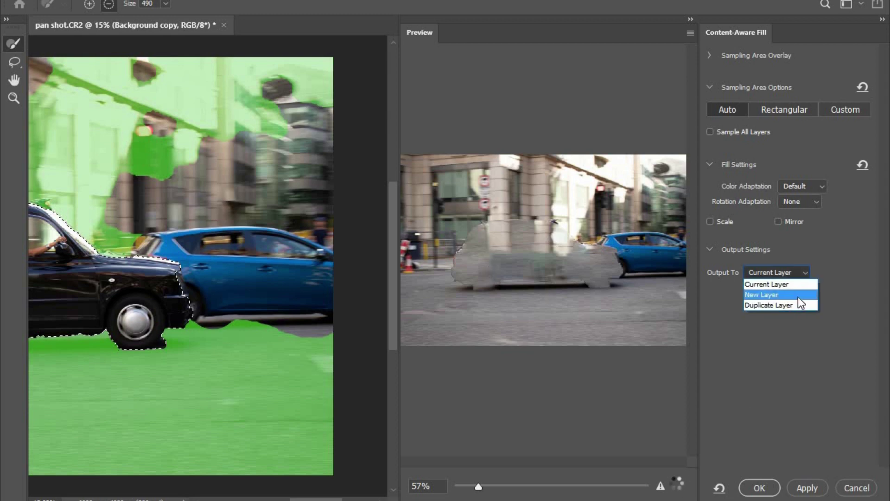
pyautogui.click(798, 297)
pyautogui.click(796, 273)
pyautogui.click(800, 290)
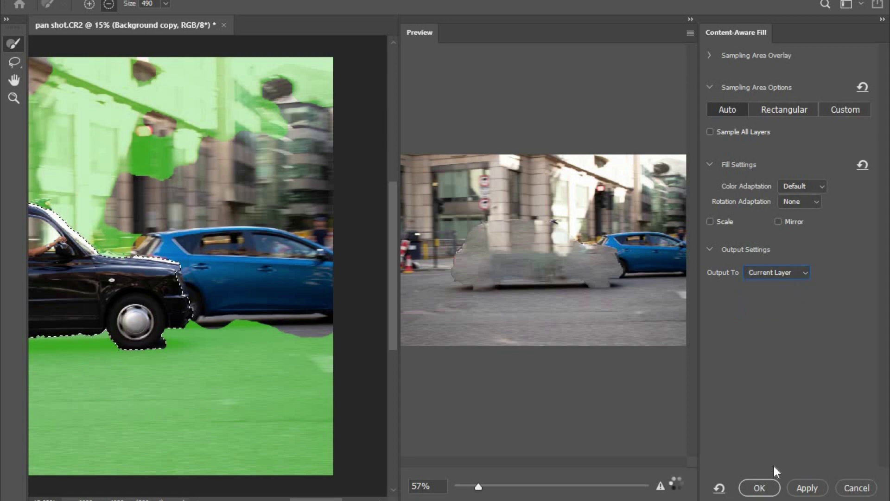
pyautogui.click(763, 489)
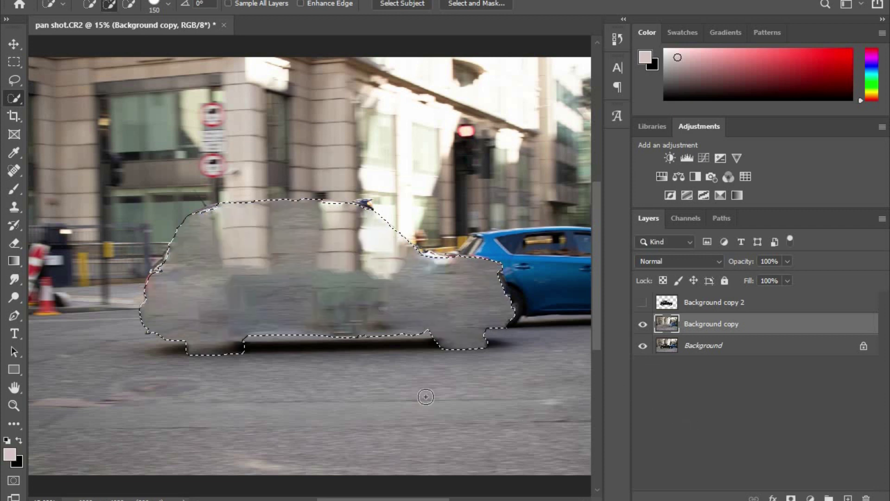
pyautogui.hotkey('ctrl', 'd')
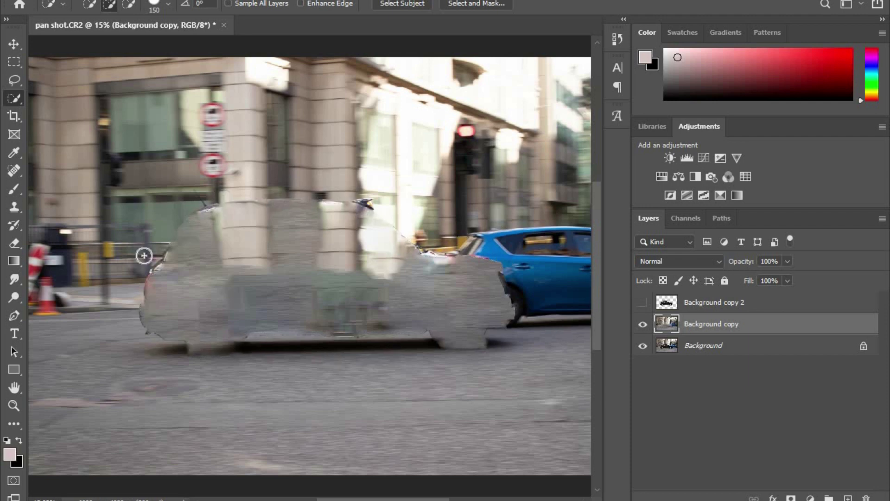
# Compare the filled background with and without the taxi by toggling the Background copy 2 layer, leaving it hidden
pyautogui.click(642, 302)
pyautogui.click(642, 302)
pyautogui.click(642, 302)
pyautogui.click(642, 302)
pyautogui.click(642, 302)
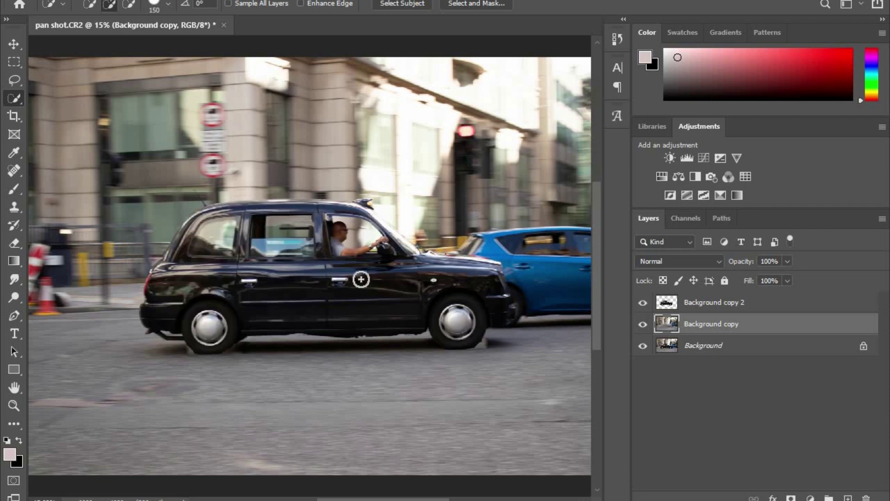
pyautogui.click(642, 302)
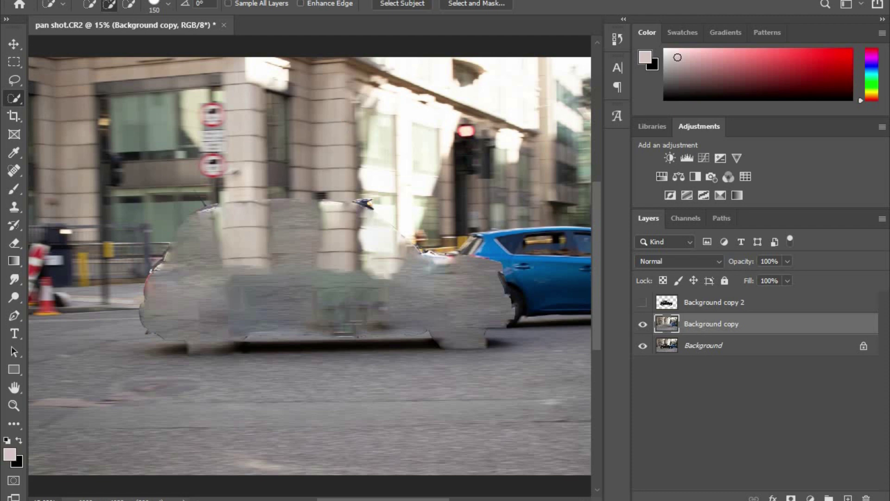
# Apply a Motion Blur with a 0° angle and 20 pixels distance to the Background copy layer
pyautogui.click(206, 2)
pyautogui.moveTo(337, 166)
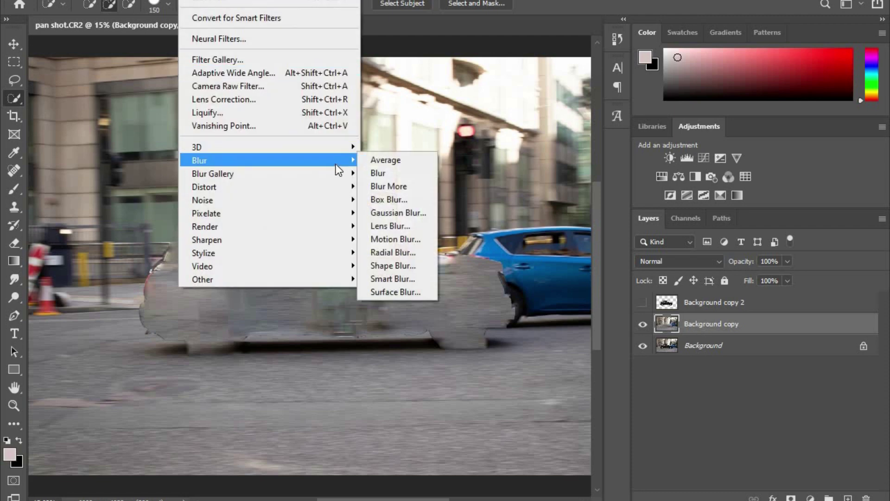
pyautogui.click(407, 238)
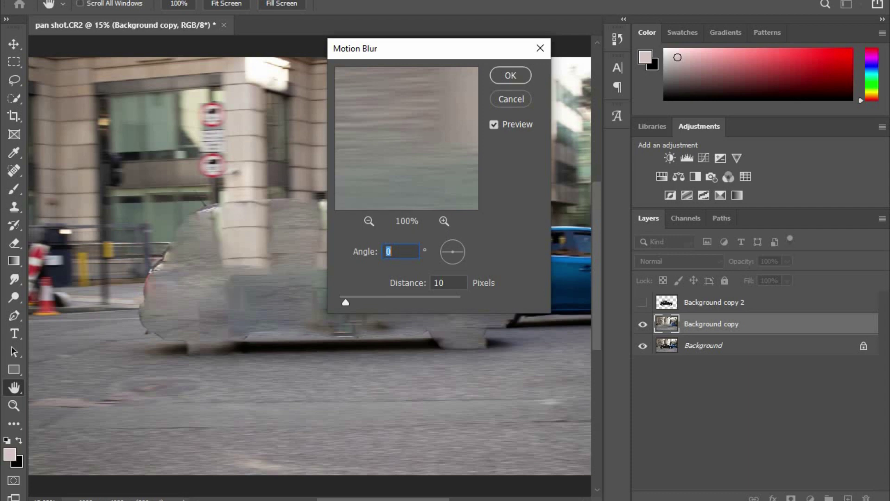
pyautogui.click(357, 305)
pyautogui.write('20')
pyautogui.press('Return')
pyautogui.press('w')
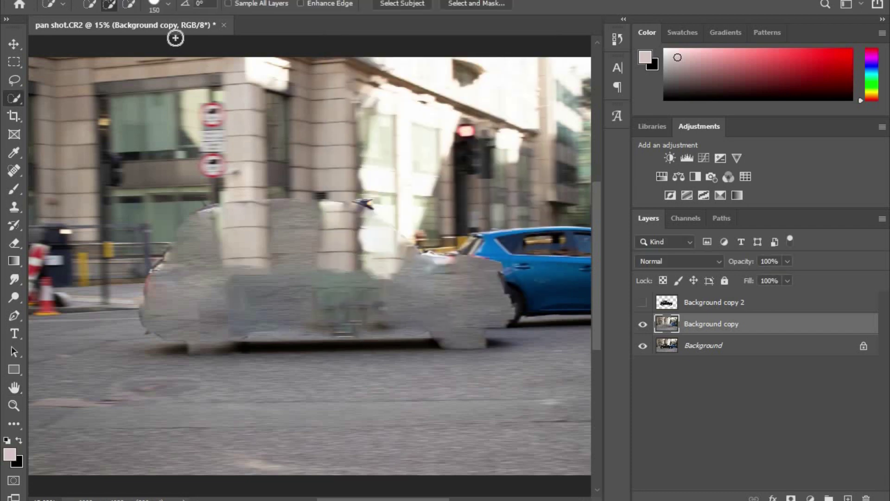
# Apply another Motion Blur at 0° and 204 pixels distance to Background copy, and show the taxi cutout layer again
pyautogui.hotkey('alt', 't')
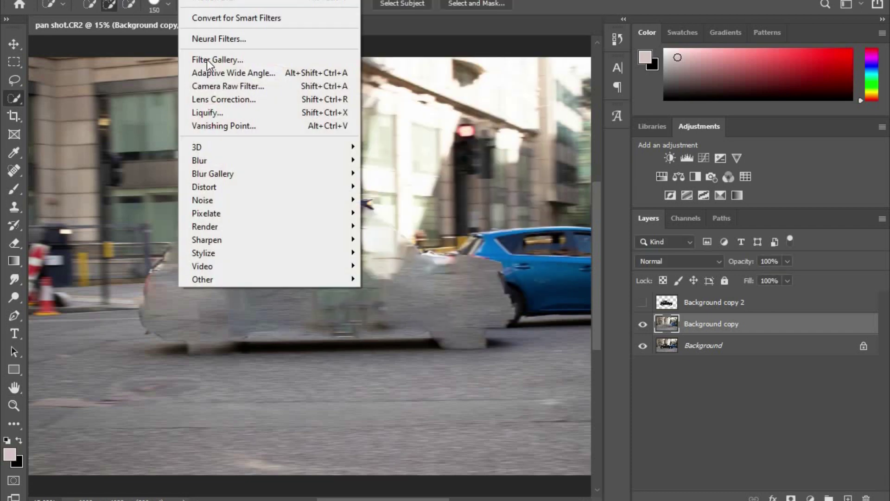
pyautogui.moveTo(350, 159)
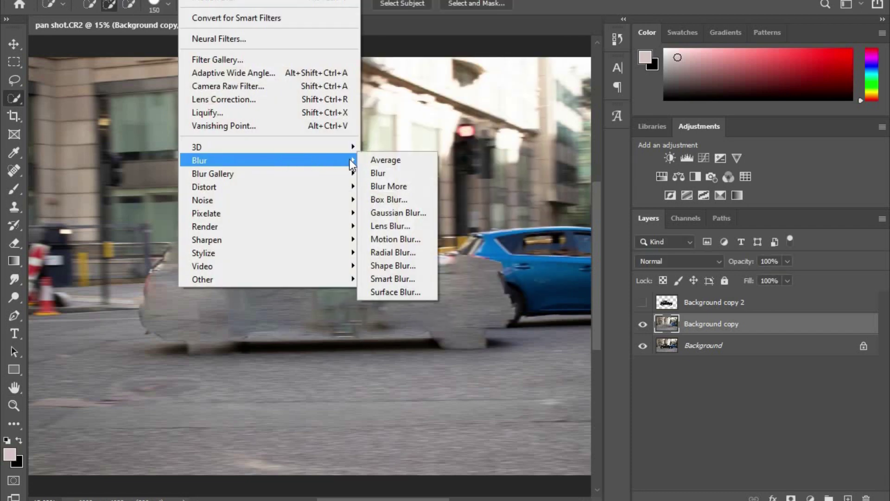
pyautogui.click(410, 239)
pyautogui.moveTo(377, 302); pyautogui.dragTo(404, 304)
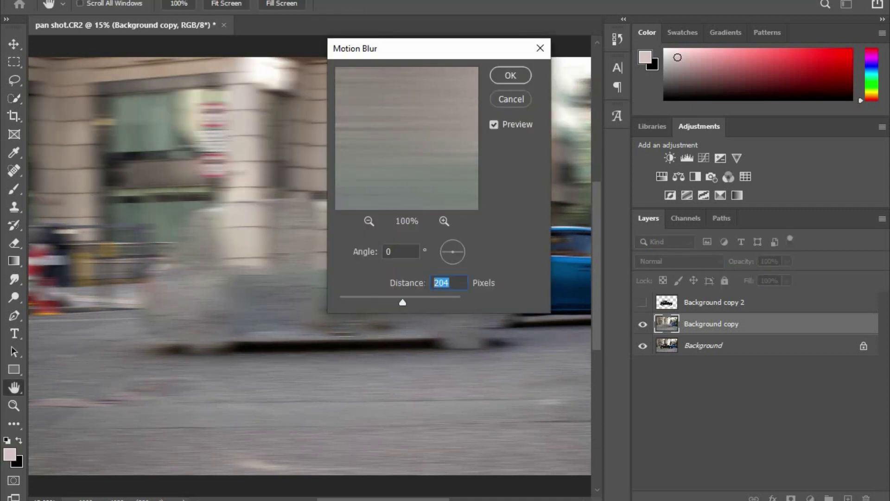
pyautogui.press('Return')
pyautogui.press('w')
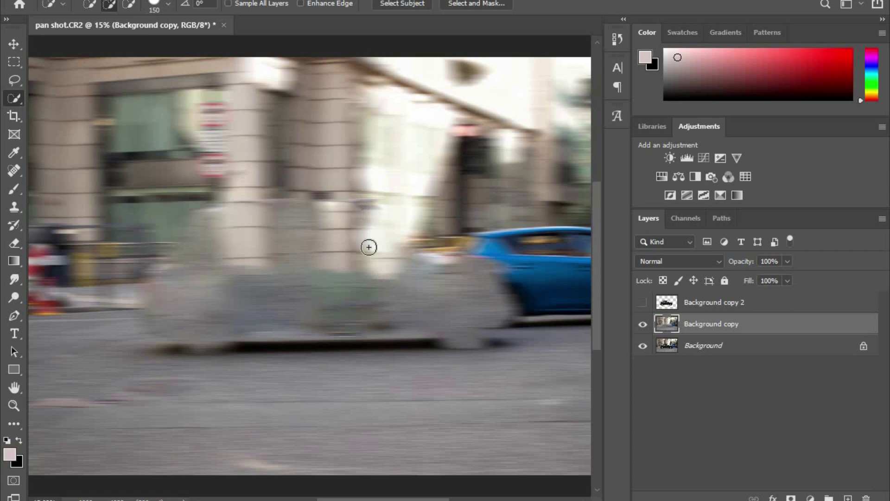
pyautogui.click(642, 303)
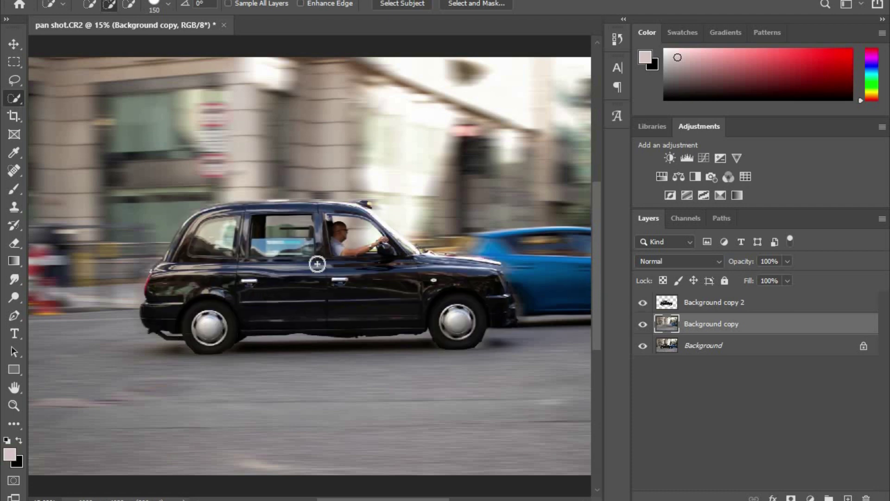